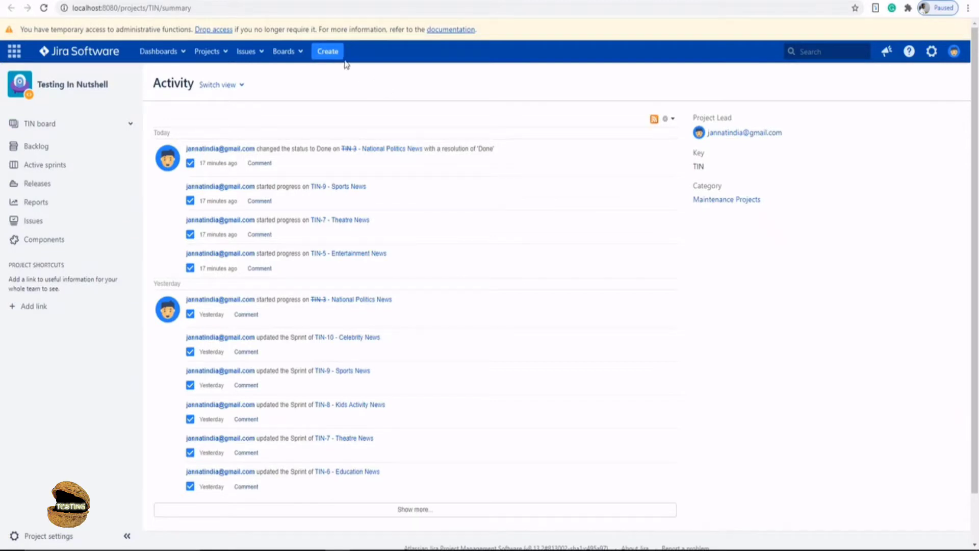
Start a new issue and review its Issue Type options: Task, Story, Bug and Epic
left_click(330, 53)
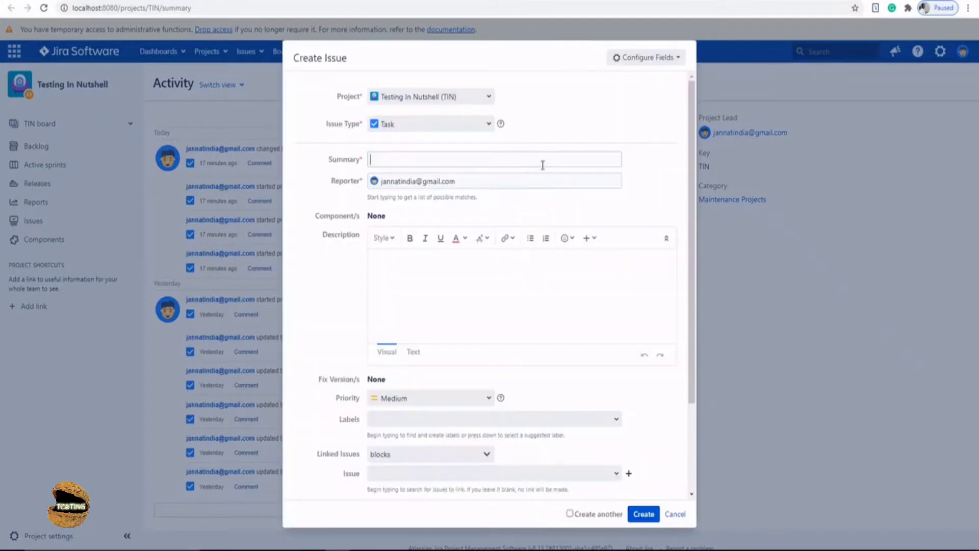
left_click(489, 130)
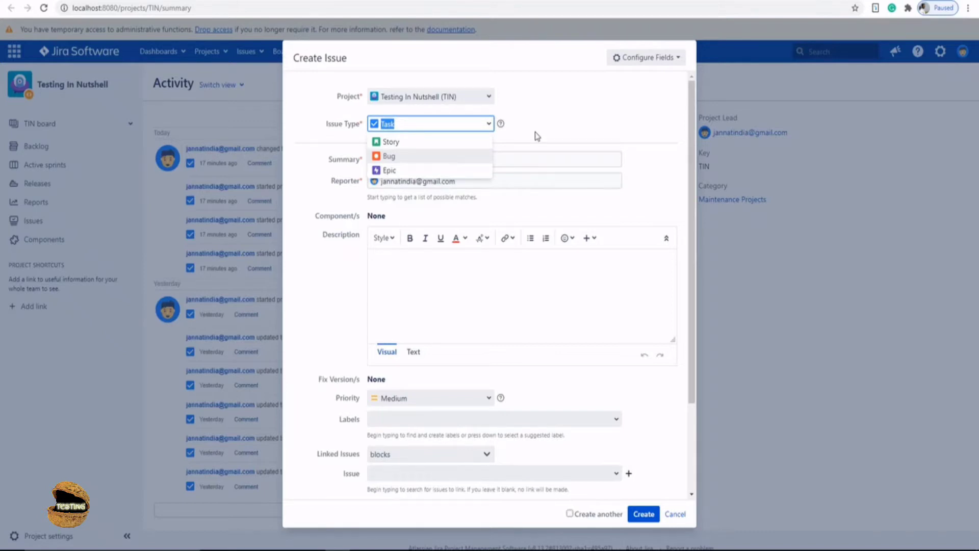
left_click(534, 132)
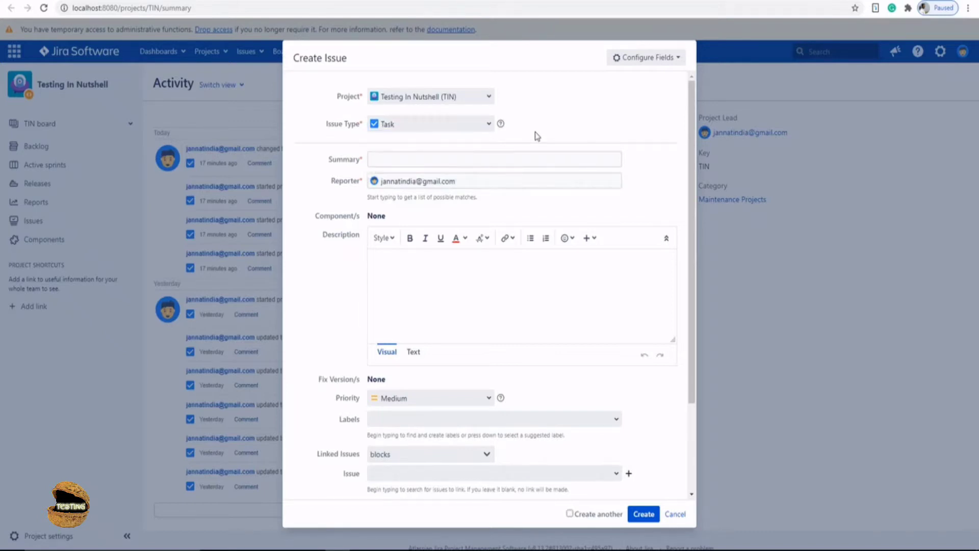
left_click(490, 127)
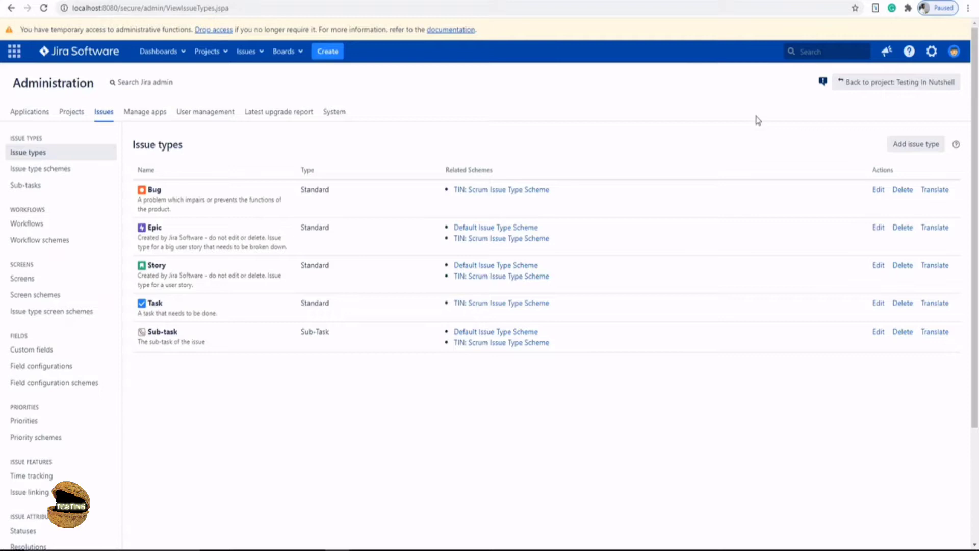
left_click(931, 53)
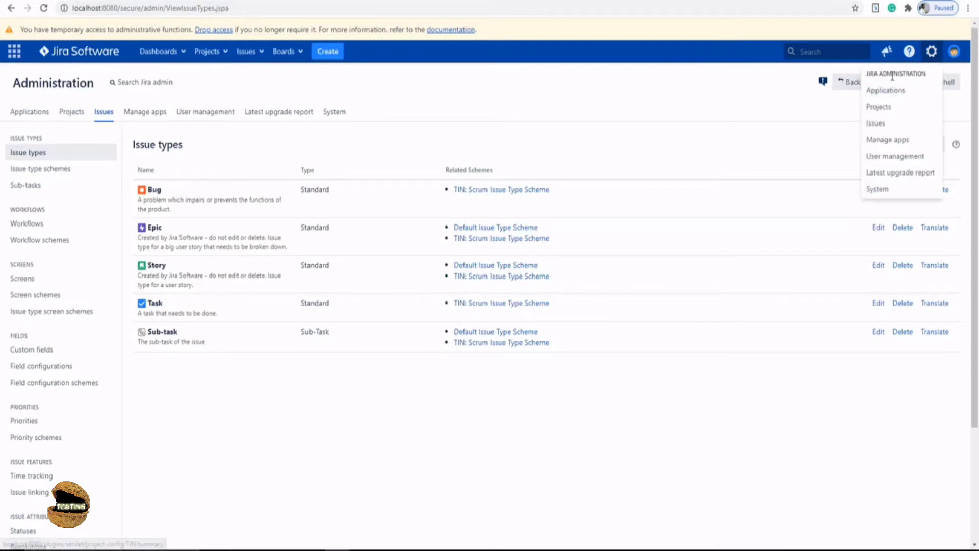
left_click(881, 123)
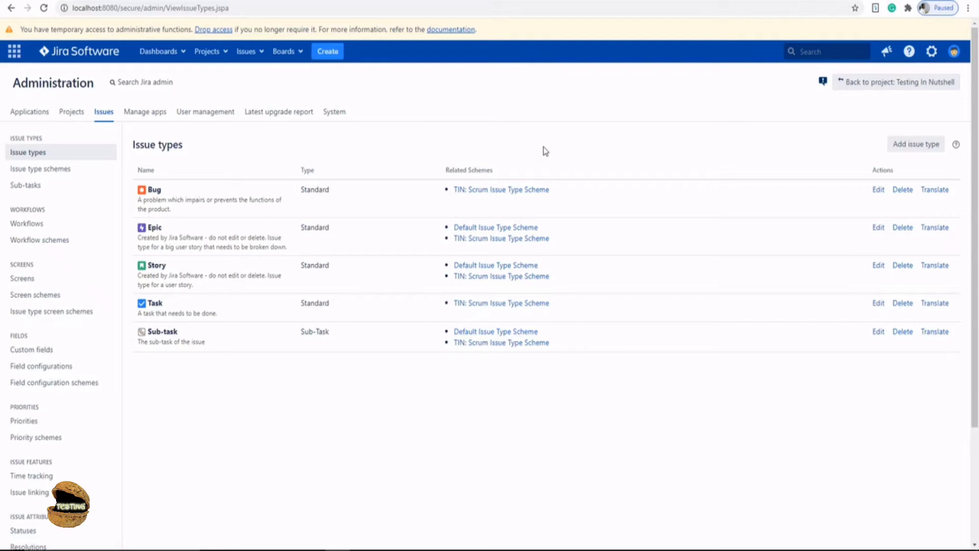
Create a standard 'Customer Request' issue type described 'To manage the requests from the customer'
left_click(913, 151)
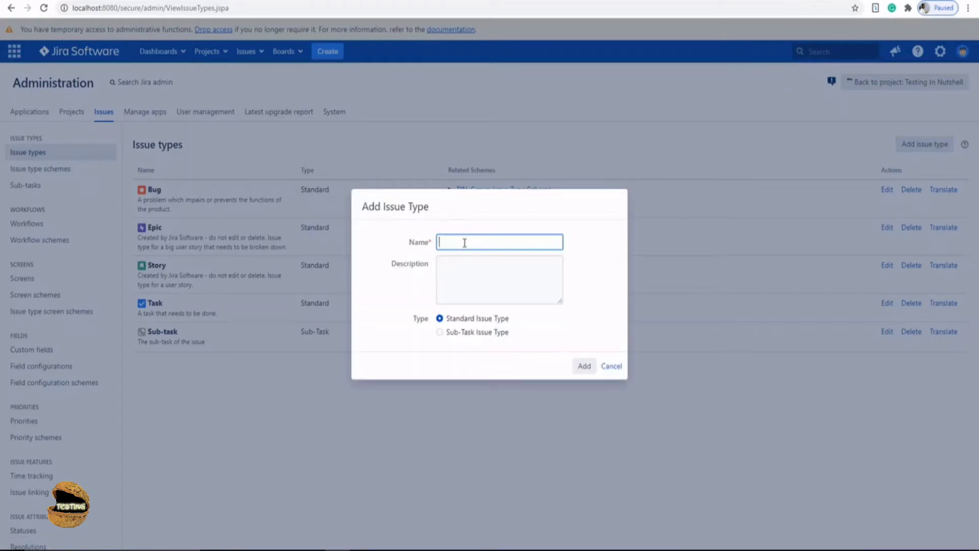
type("Cus")
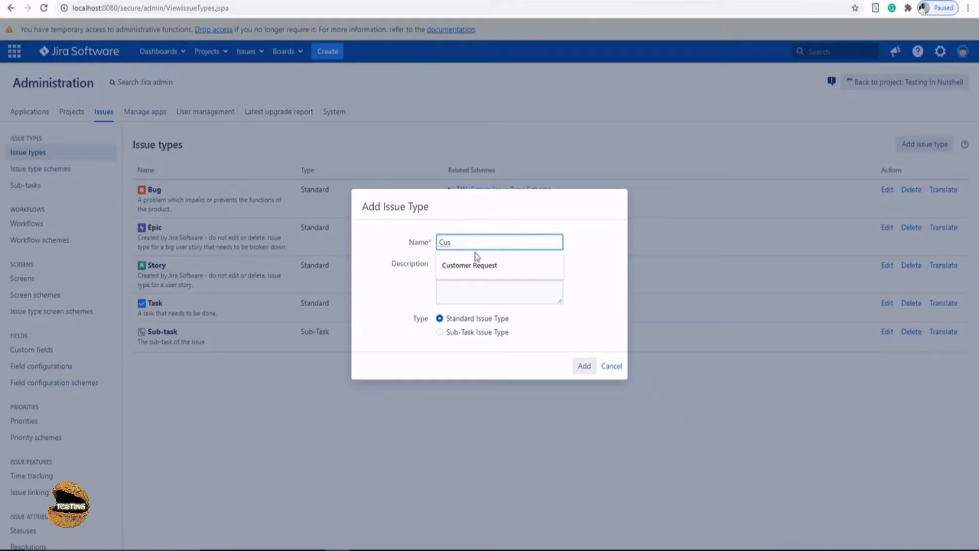
left_click(478, 259)
left_click(463, 269)
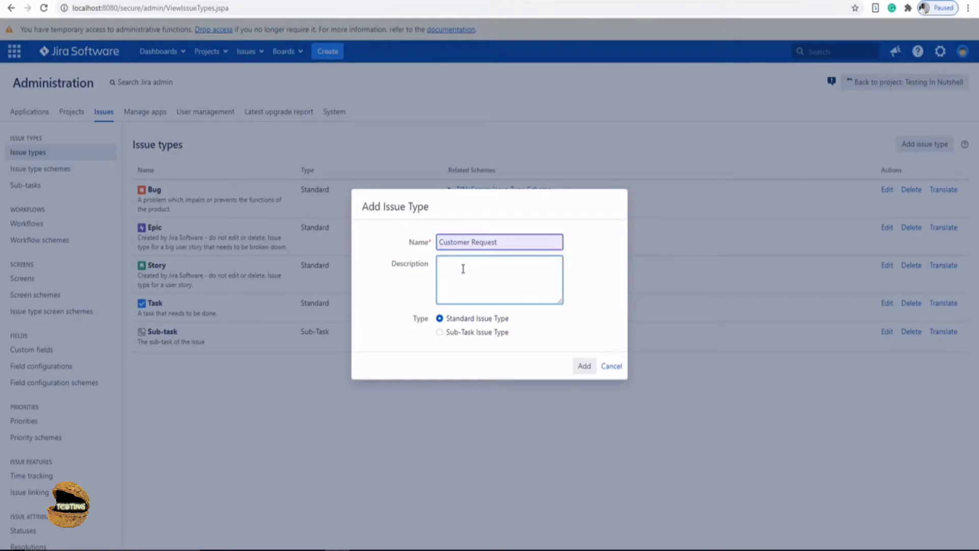
type("To m")
key("BackSpace")
key("BackSpace")
type("manage the requests from the customer")
left_click(589, 280)
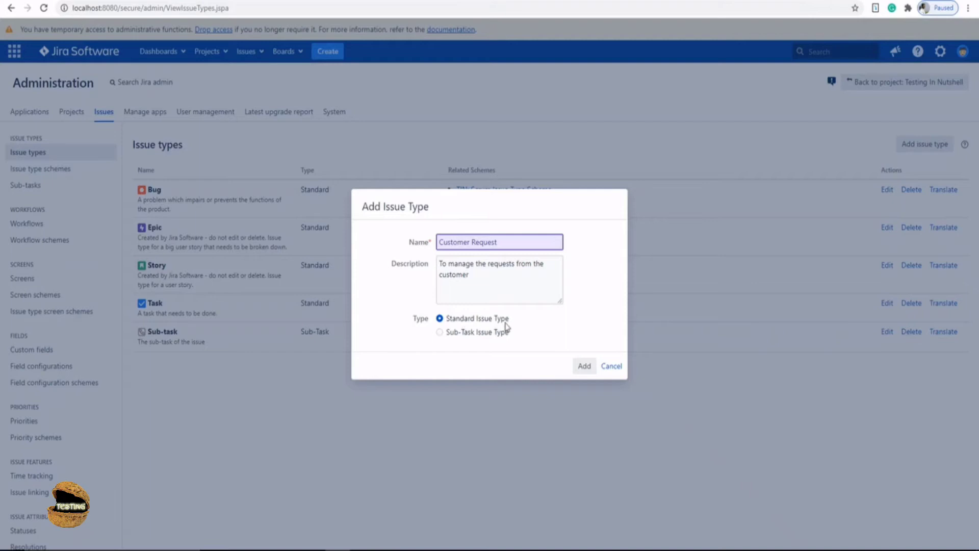
left_click(584, 367)
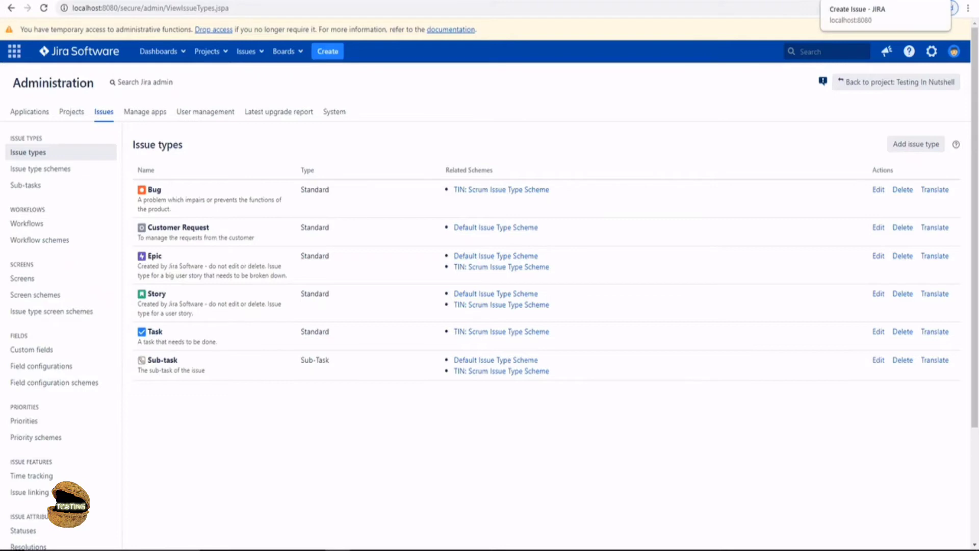
Cancel the unfinished new issue and go to the Testing In Nutshell project settings
left_click(867, 0)
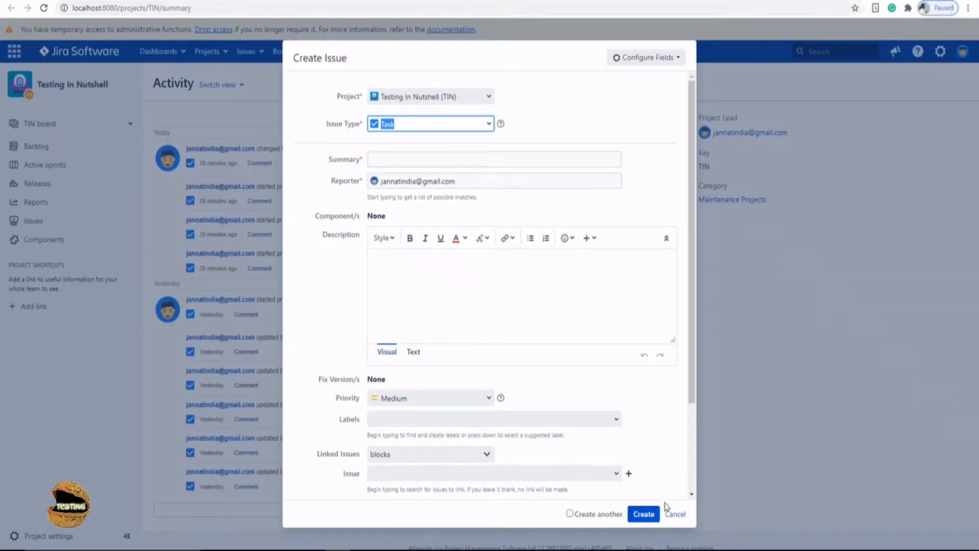
left_click(674, 515)
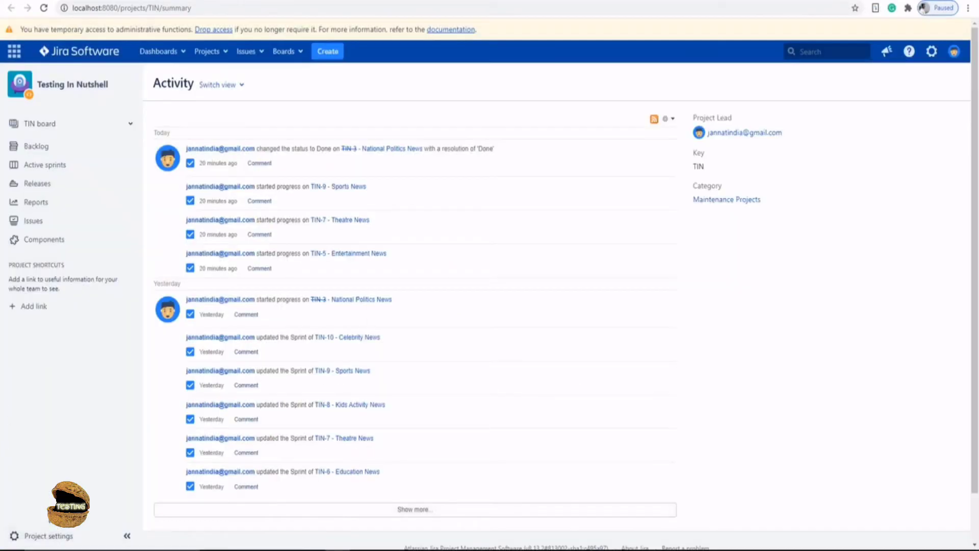
left_click(48, 537)
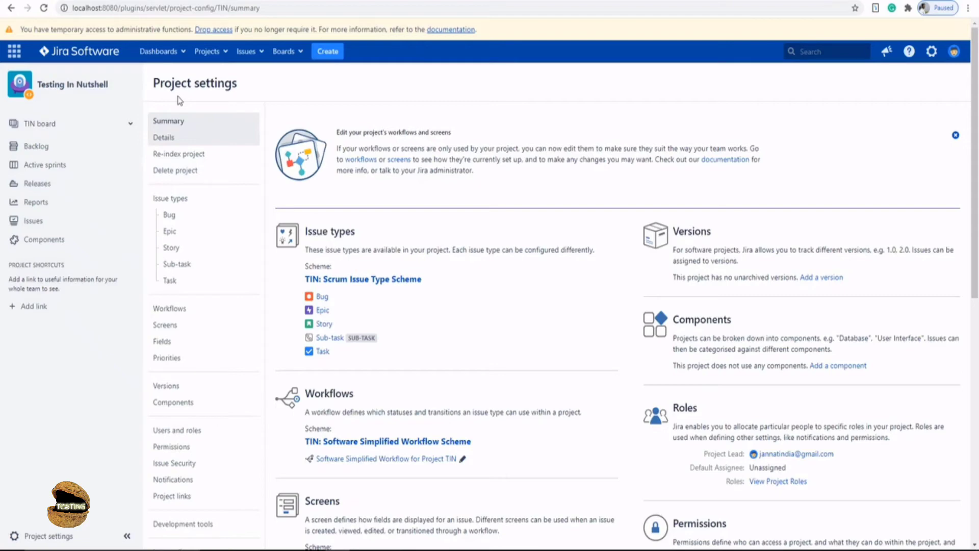
Scroll through the project settings summary to review its issue type scheme
scroll(350, 100, "down", 3)
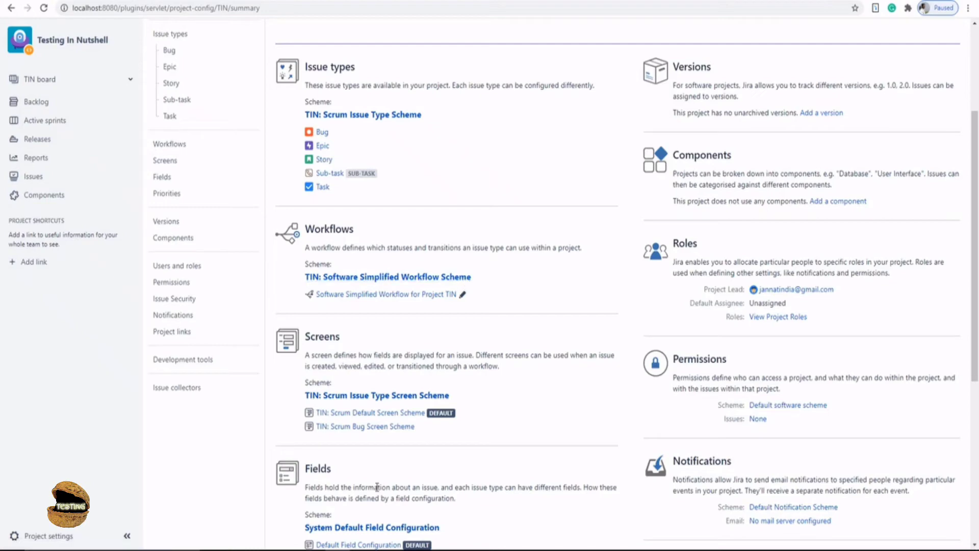
scroll(770, 282, "down", 3)
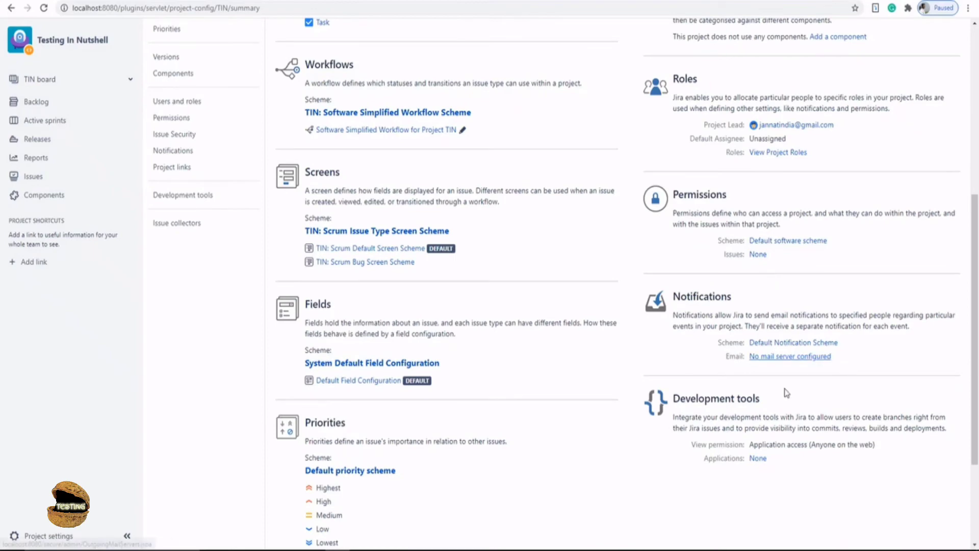
scroll(509, 437, "down", 2)
scroll(510, 437, "up", 3)
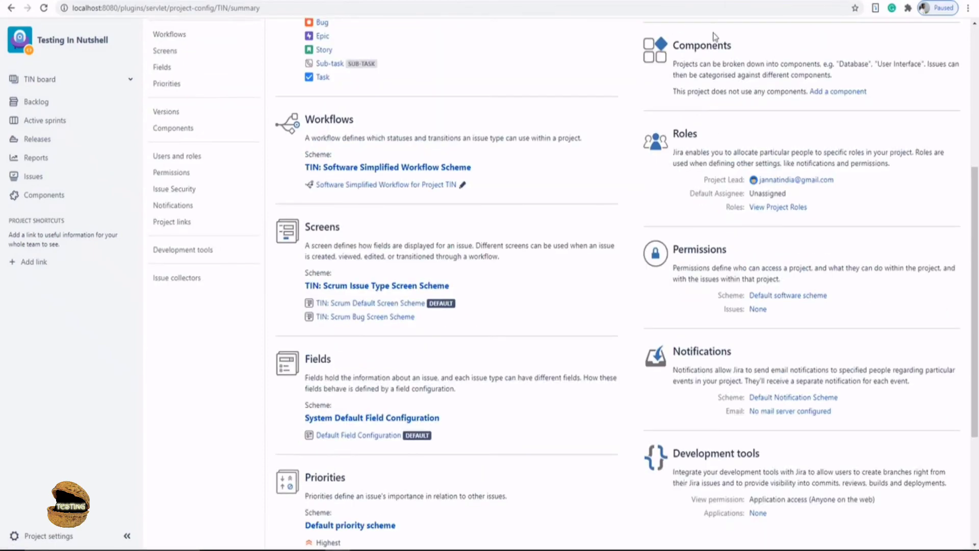
scroll(374, 157, "up", 3)
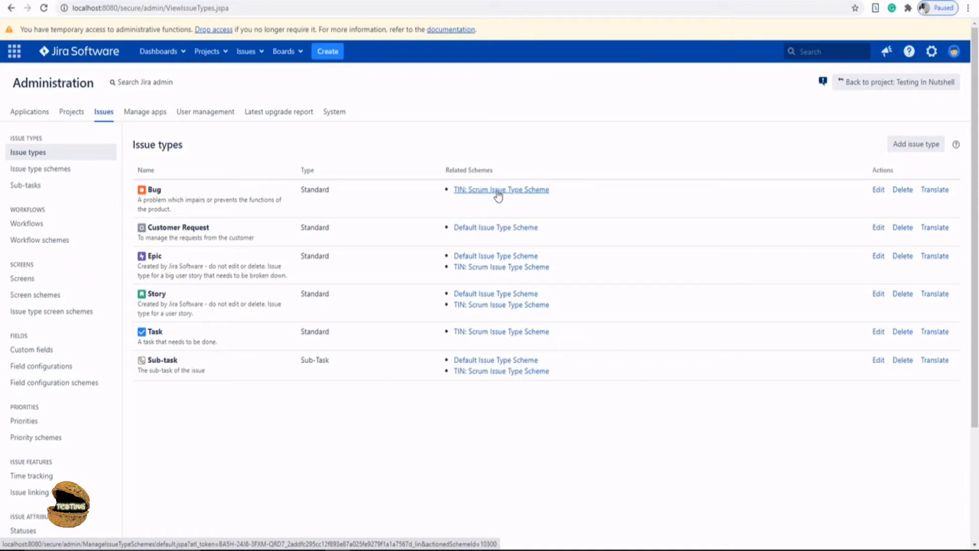
Open Issue type schemes and inspect the TIN: Scrum Issue Type Scheme row
left_click(37, 175)
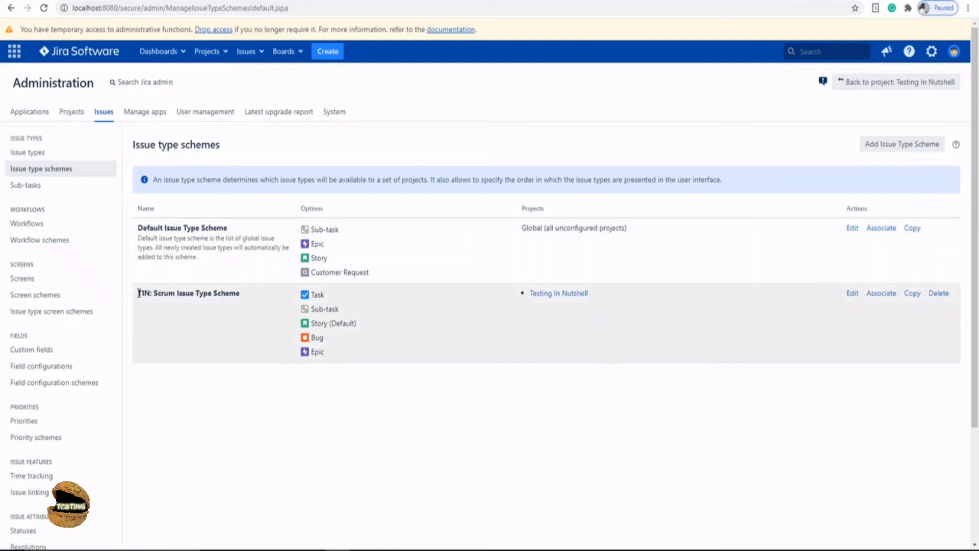
left_click_drag(138, 293, 269, 295)
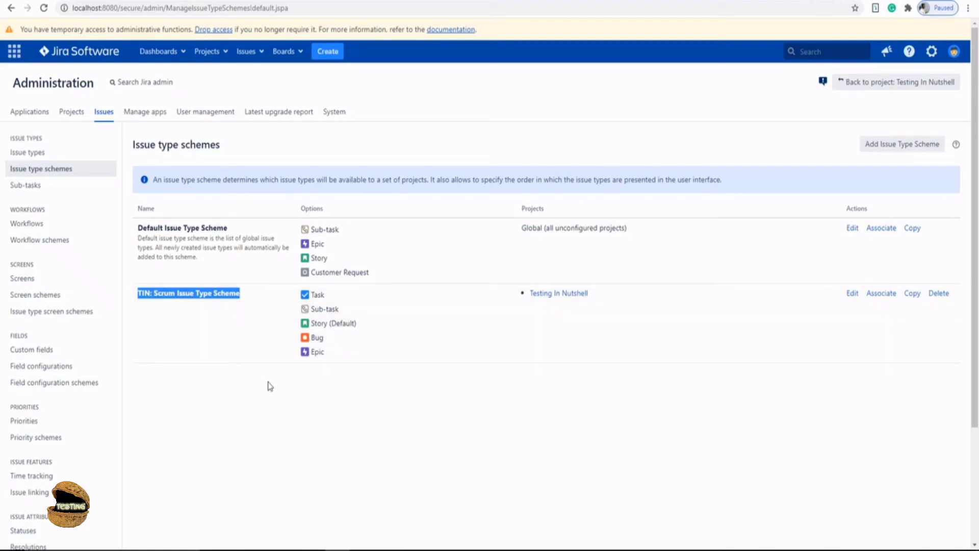
left_click(270, 386)
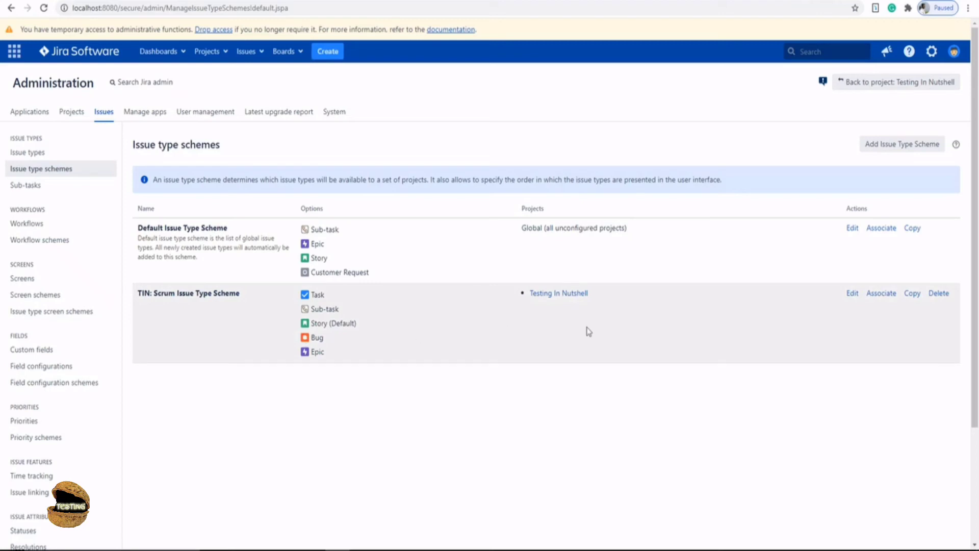
Edit the TIN: Scrum scheme, move Customer Request from Available Issue Types into it, and save
left_click(853, 295)
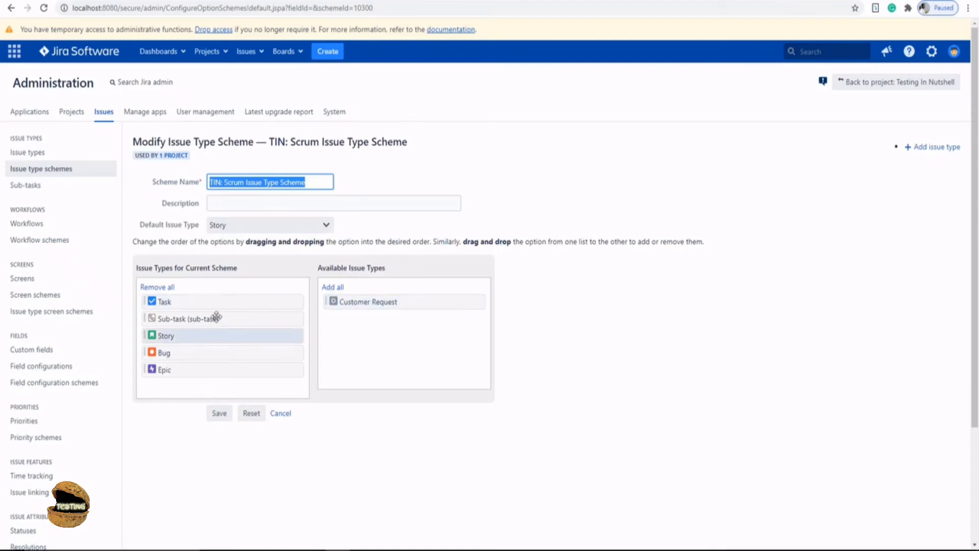
left_click_drag(384, 301, 219, 334)
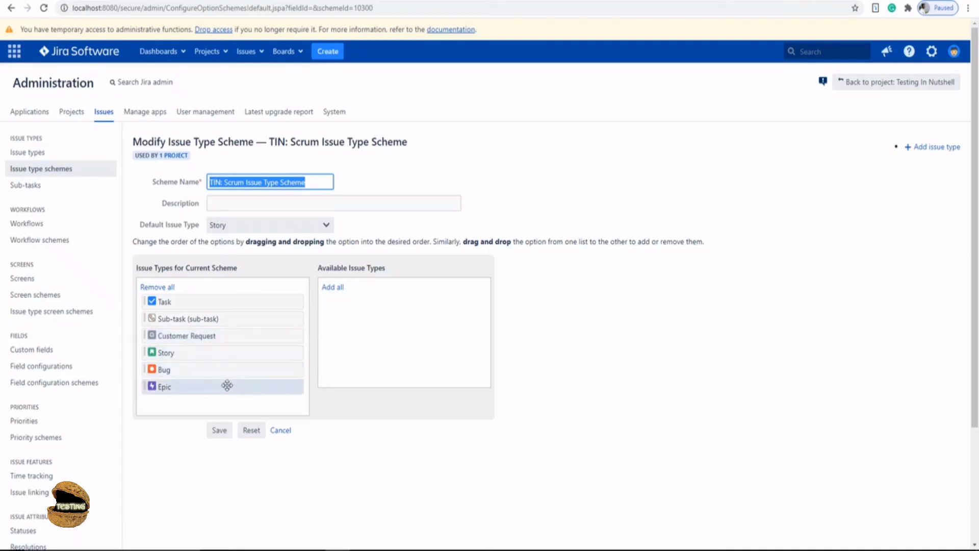
left_click(220, 432)
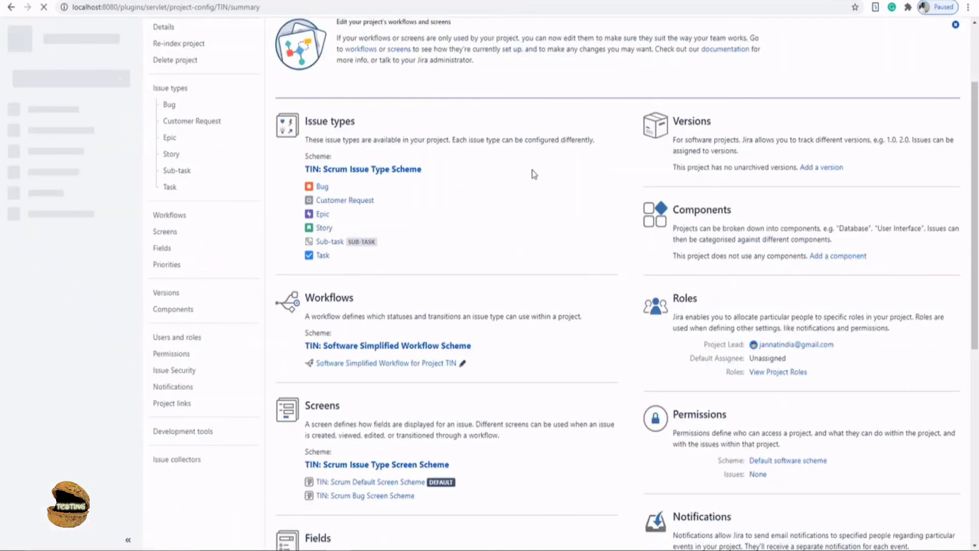
Start a new issue and confirm Customer Request appears among the Issue Type choices
left_click(324, 52)
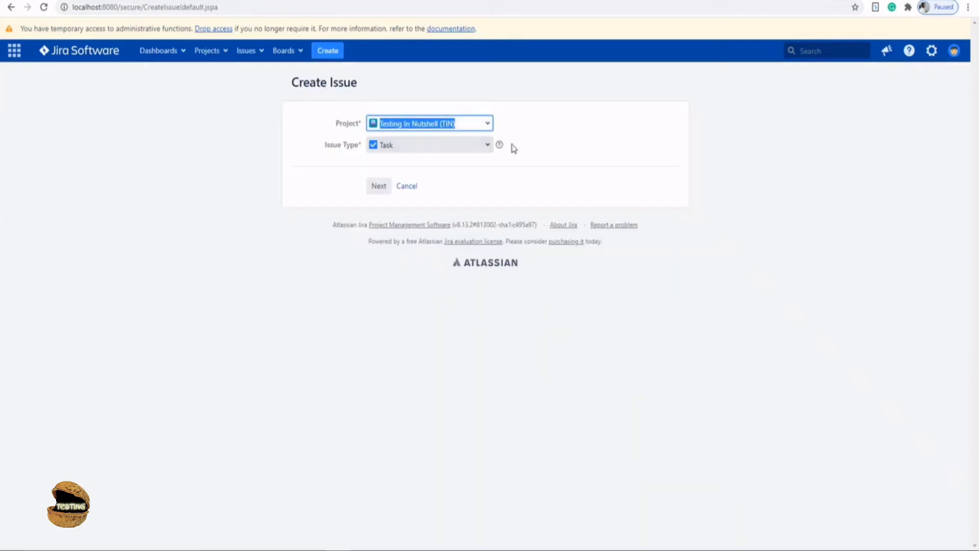
left_click(487, 145)
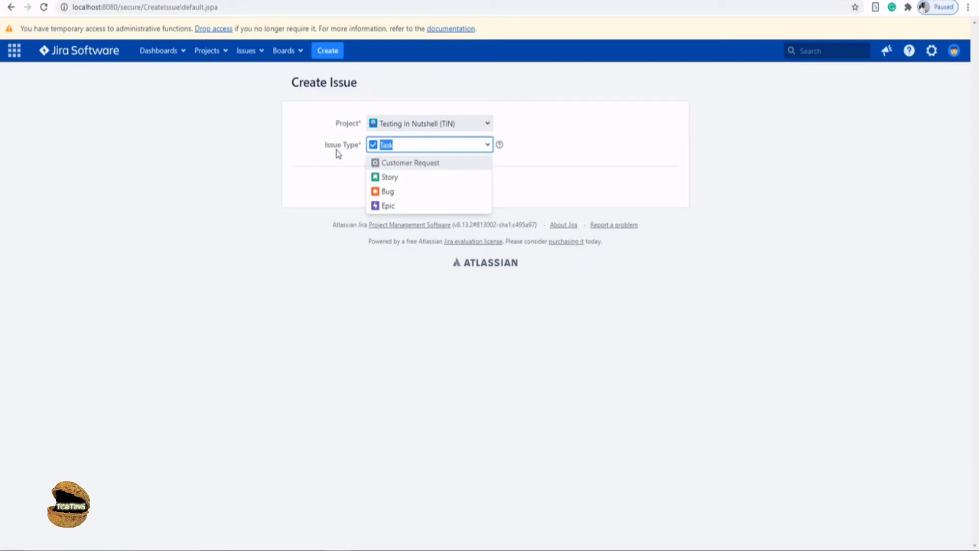
left_click(543, 163)
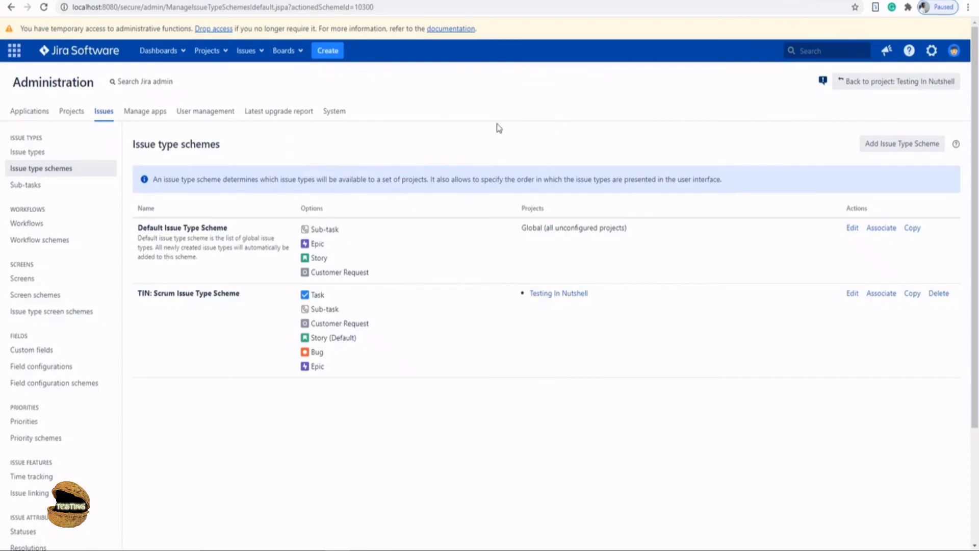
Visit the Issue types list, then return to the Issue type schemes
left_click(19, 157)
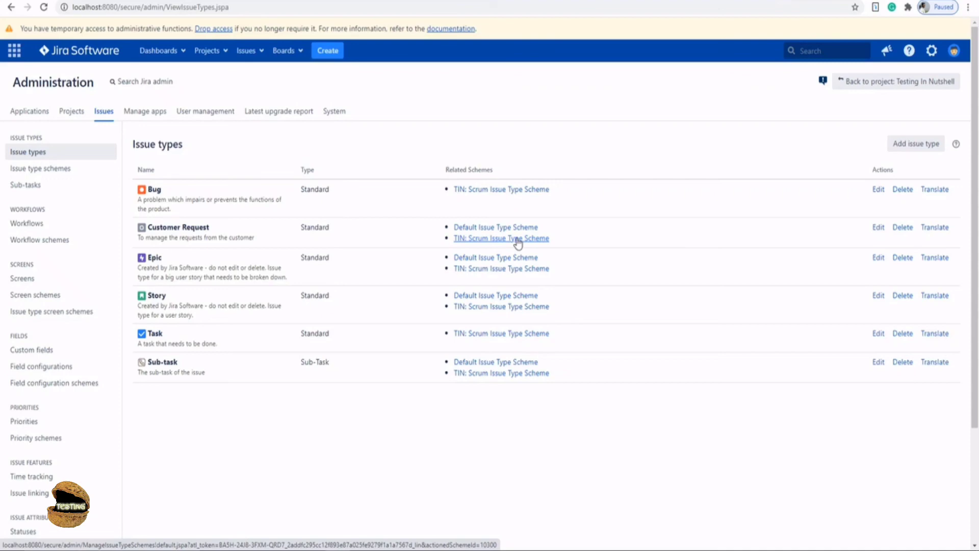
left_click(36, 169)
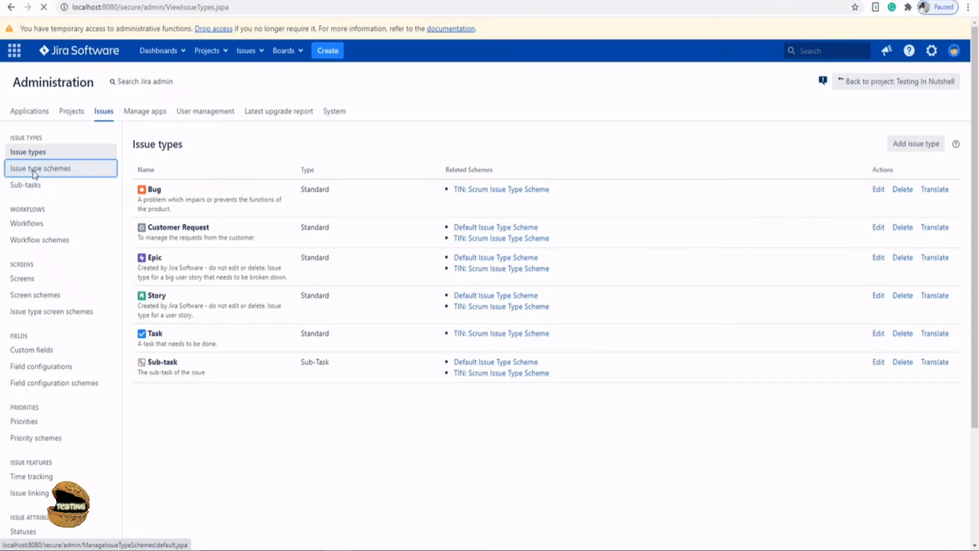